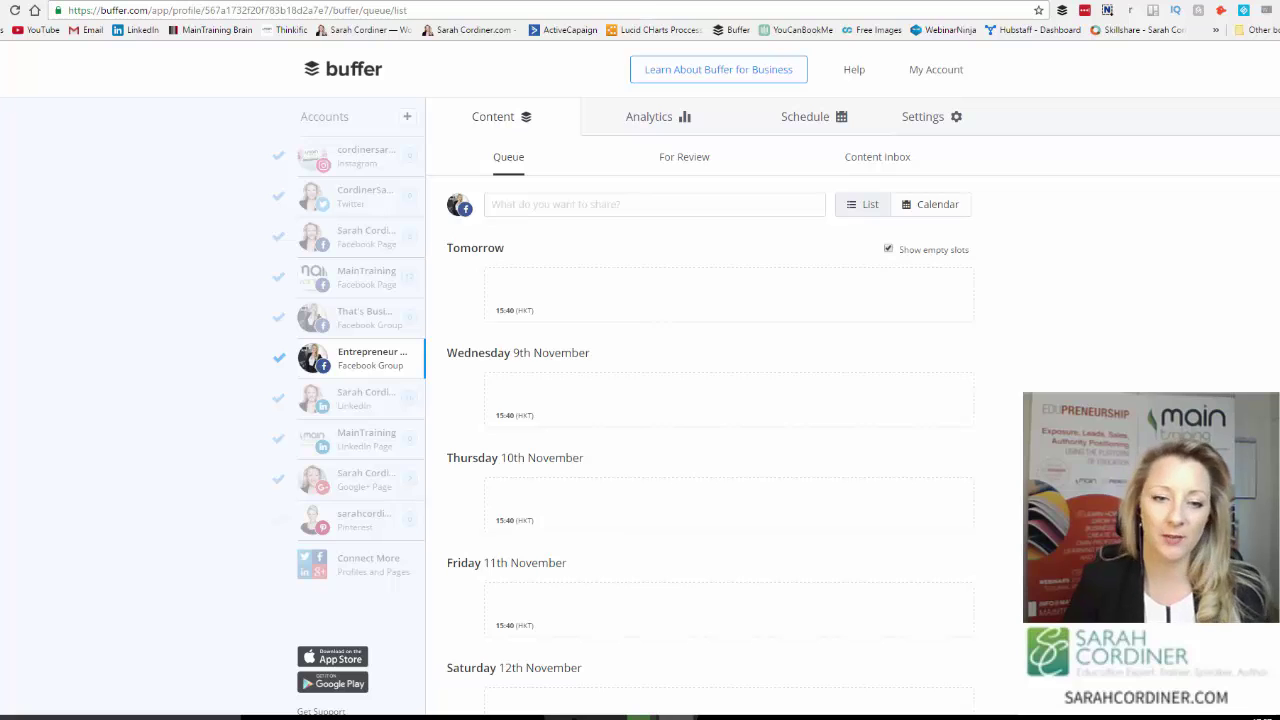
Step: Switch to the connected Instagram account's queue from the Accounts sidebar
{"action": "left_click", "coordinate": [358, 158]}
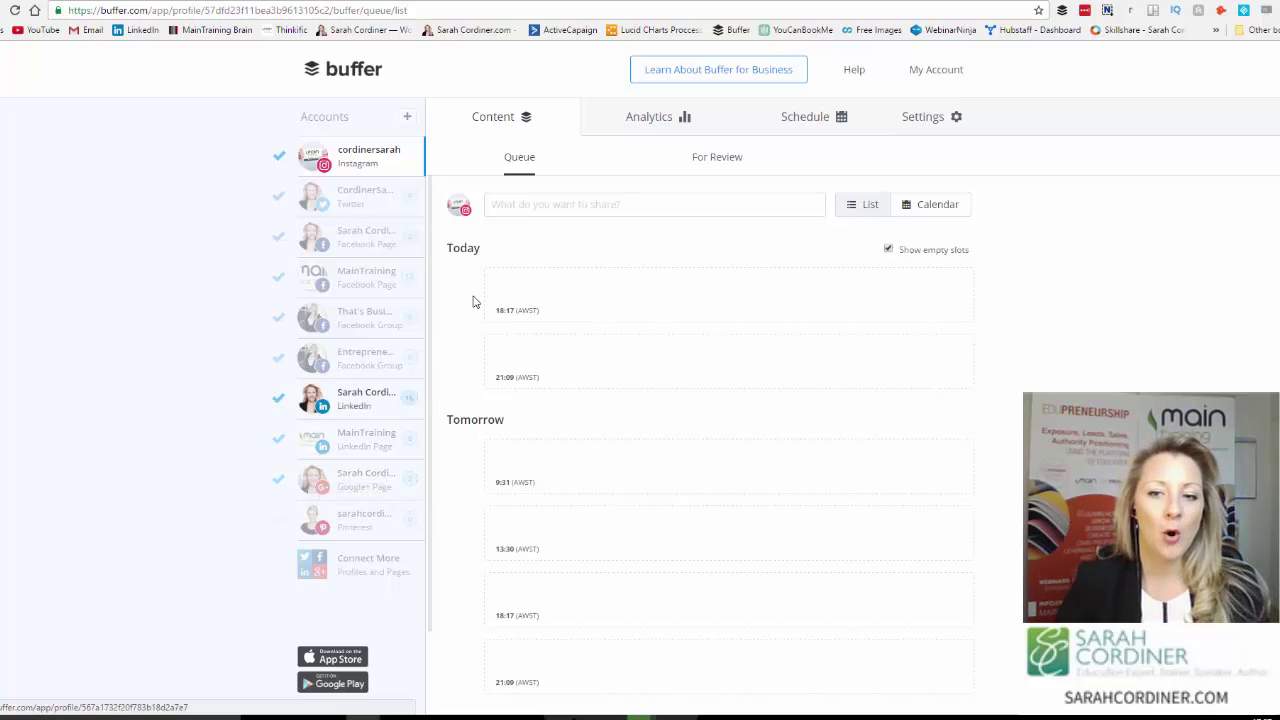
Step: Switch to the connected Twitter account's queue from the Accounts sidebar
{"action": "left_click", "coordinate": [362, 204]}
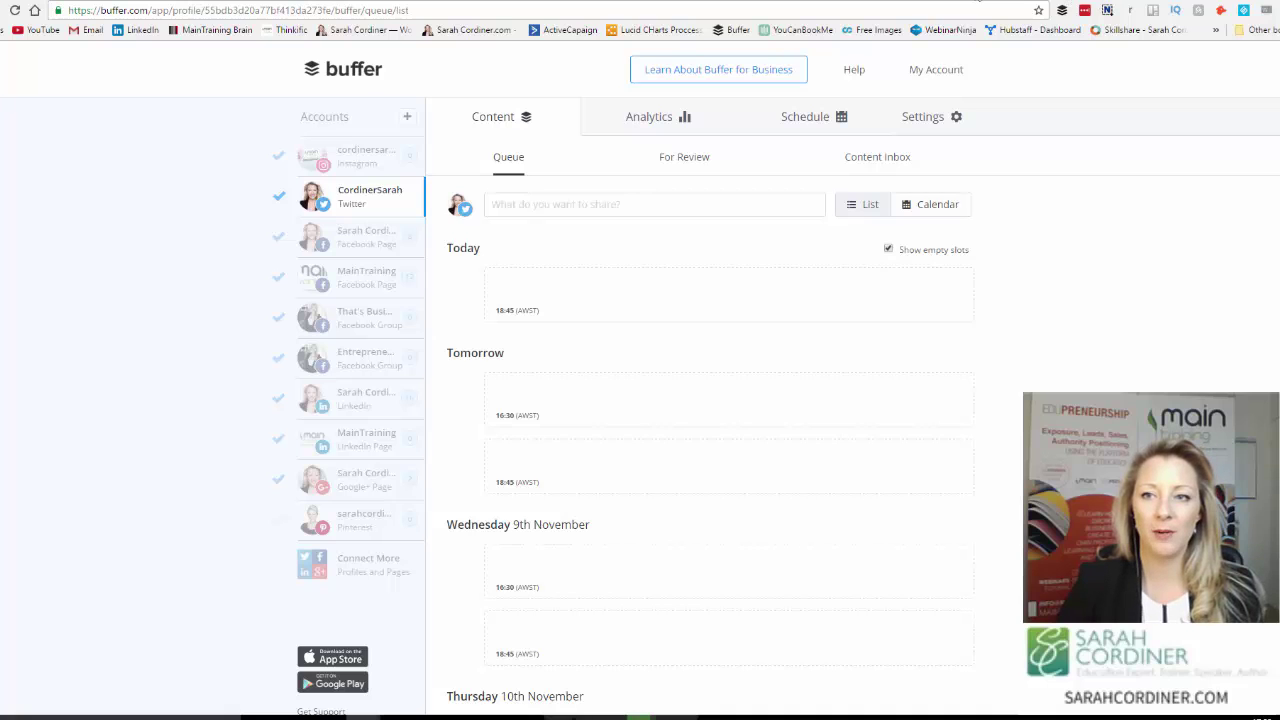
Step: In a new browser tab, Google the presenter's YouTube channel
{"action": "key", "text": "ctrl+Tab"}
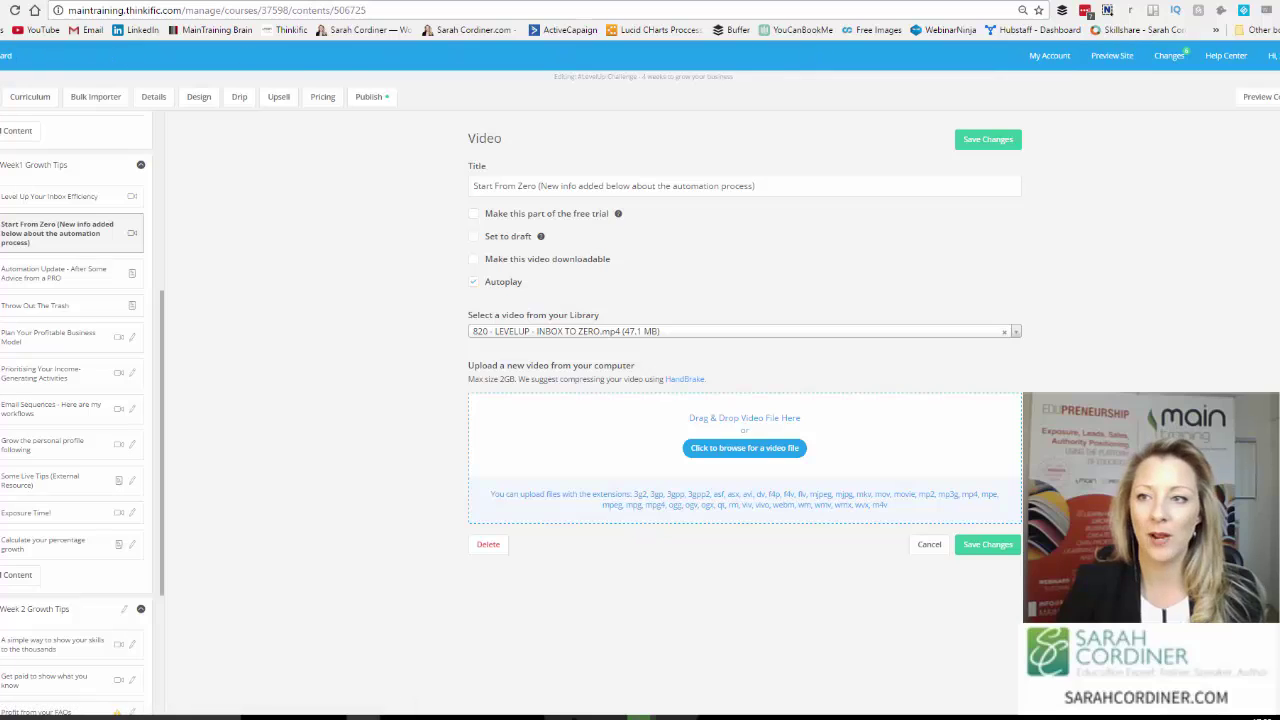
{"action": "key", "text": "ctrl+shift+Tab"}
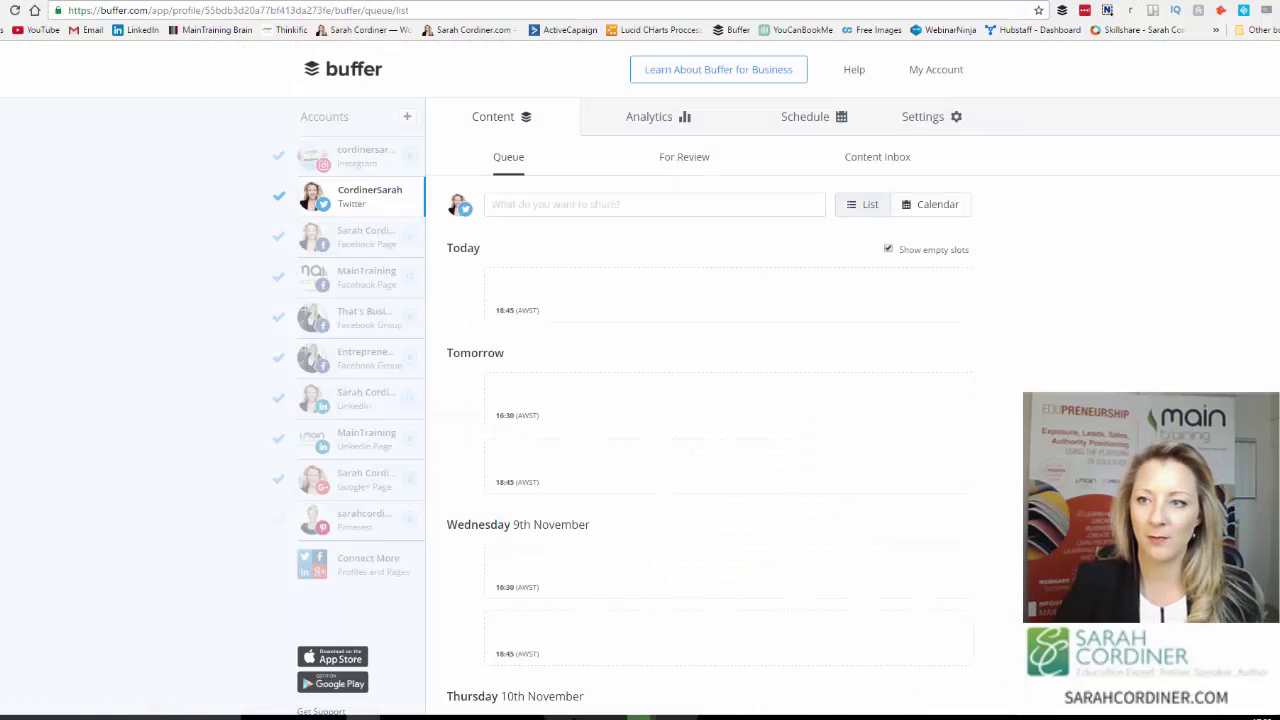
{"action": "key", "text": "ctrl+t"}
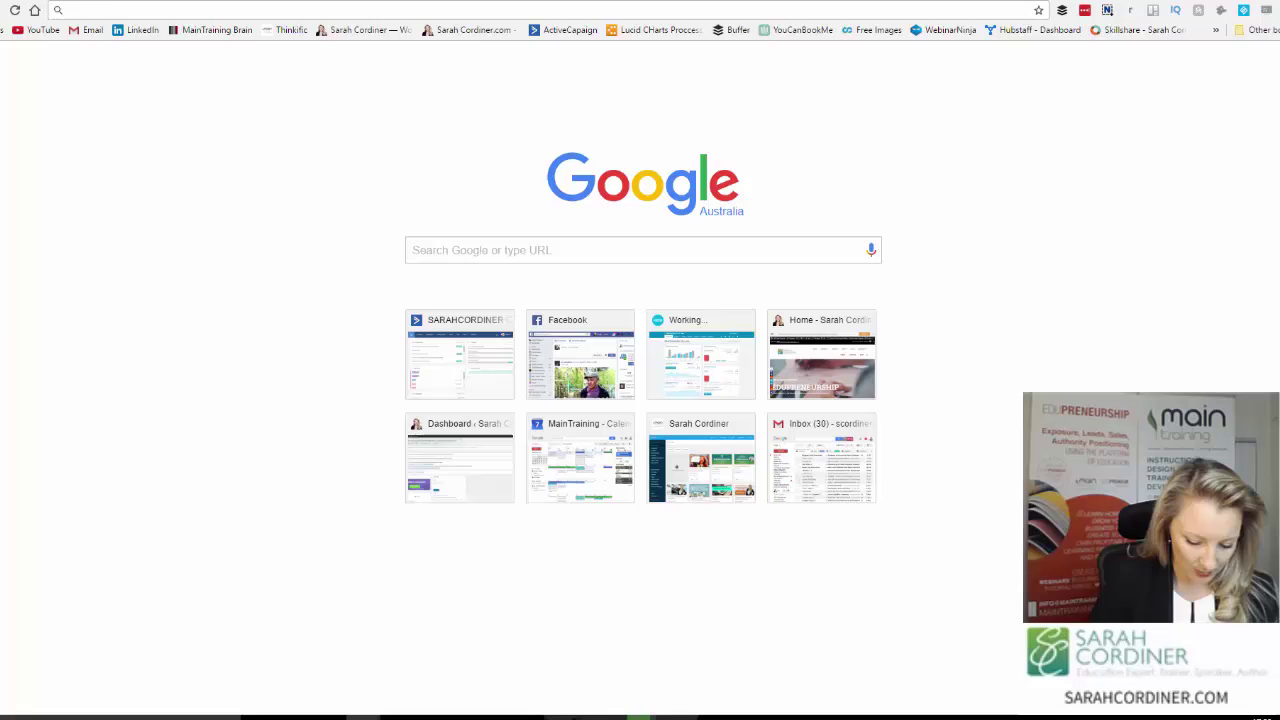
{"action": "type", "text": "youtube sarah cordiner"}
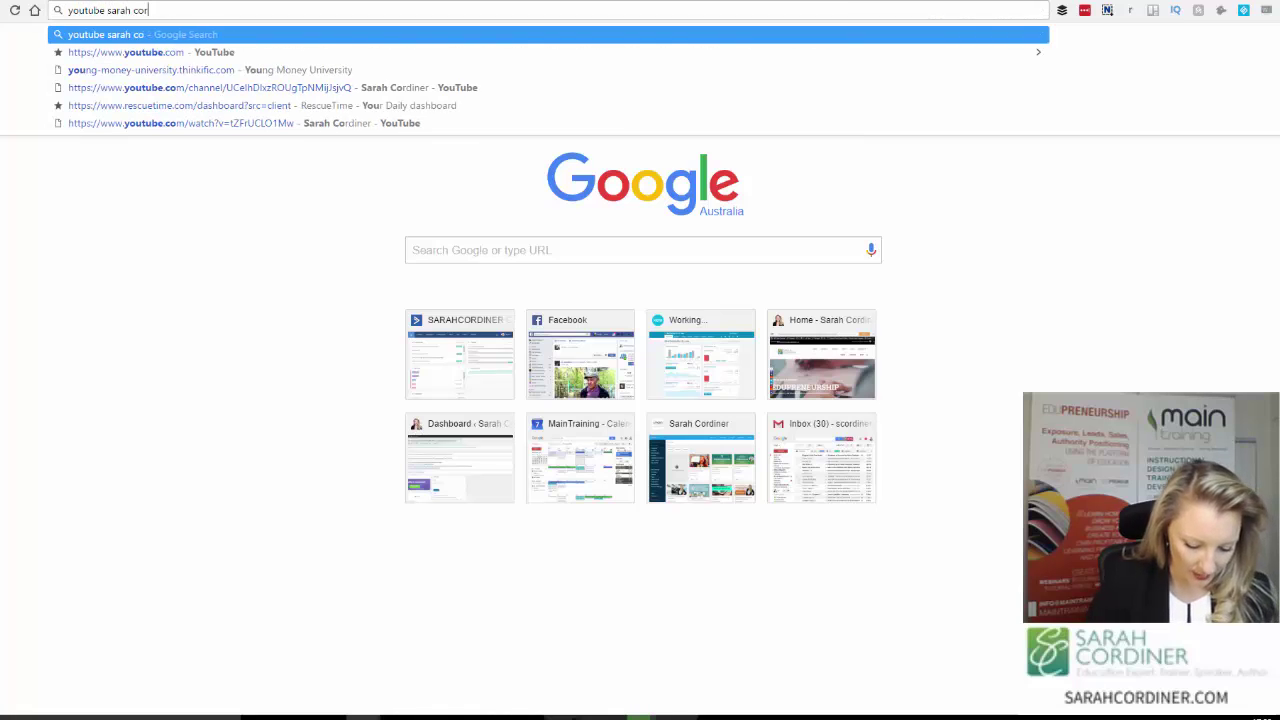
{"action": "key", "text": "Return"}
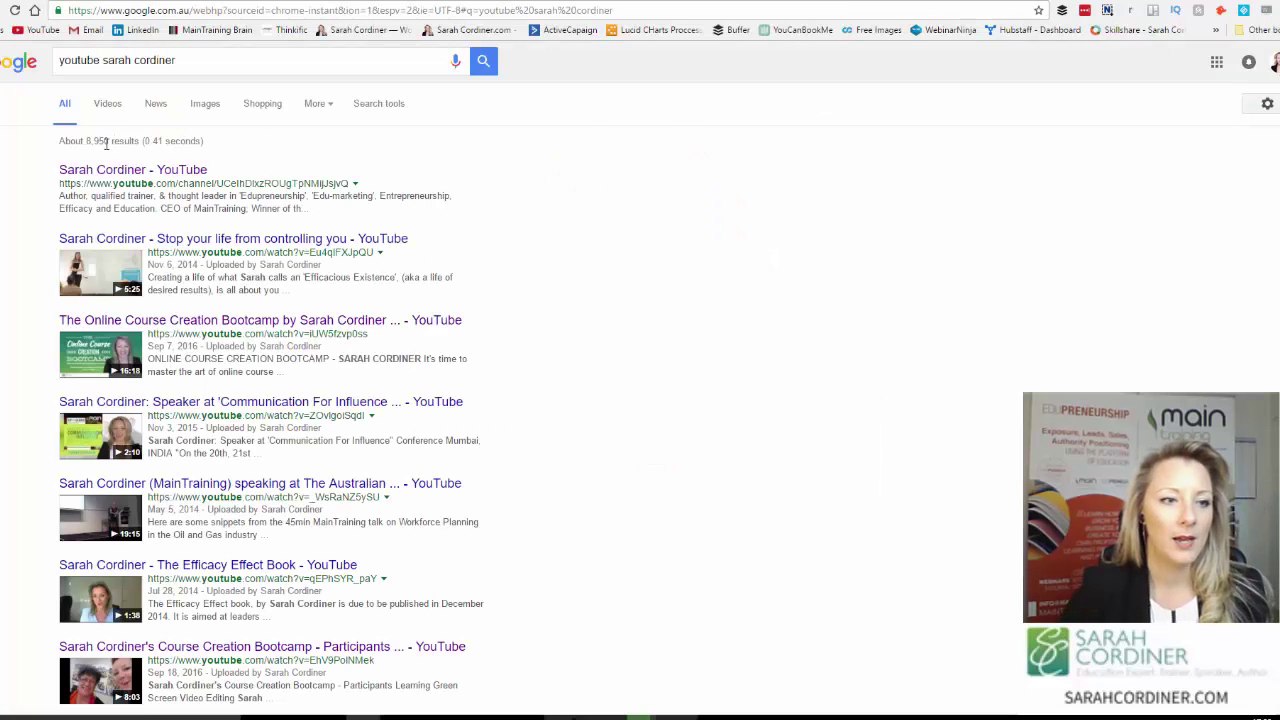
Step: Open the presenter's channel and bring up the share link for Setting Up My Filming Studio
{"action": "left_click", "coordinate": [196, 170]}
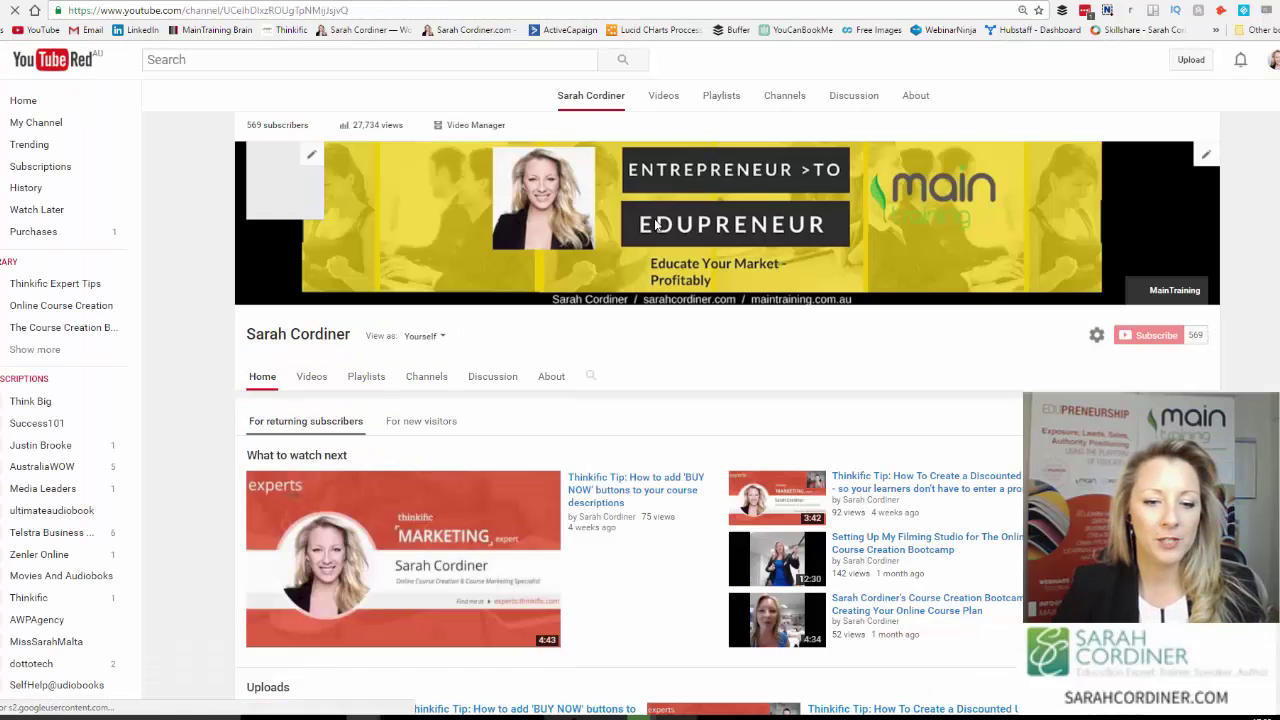
{"action": "scroll", "coordinate": [664, 283], "scroll_direction": "down", "scroll_amount": 3}
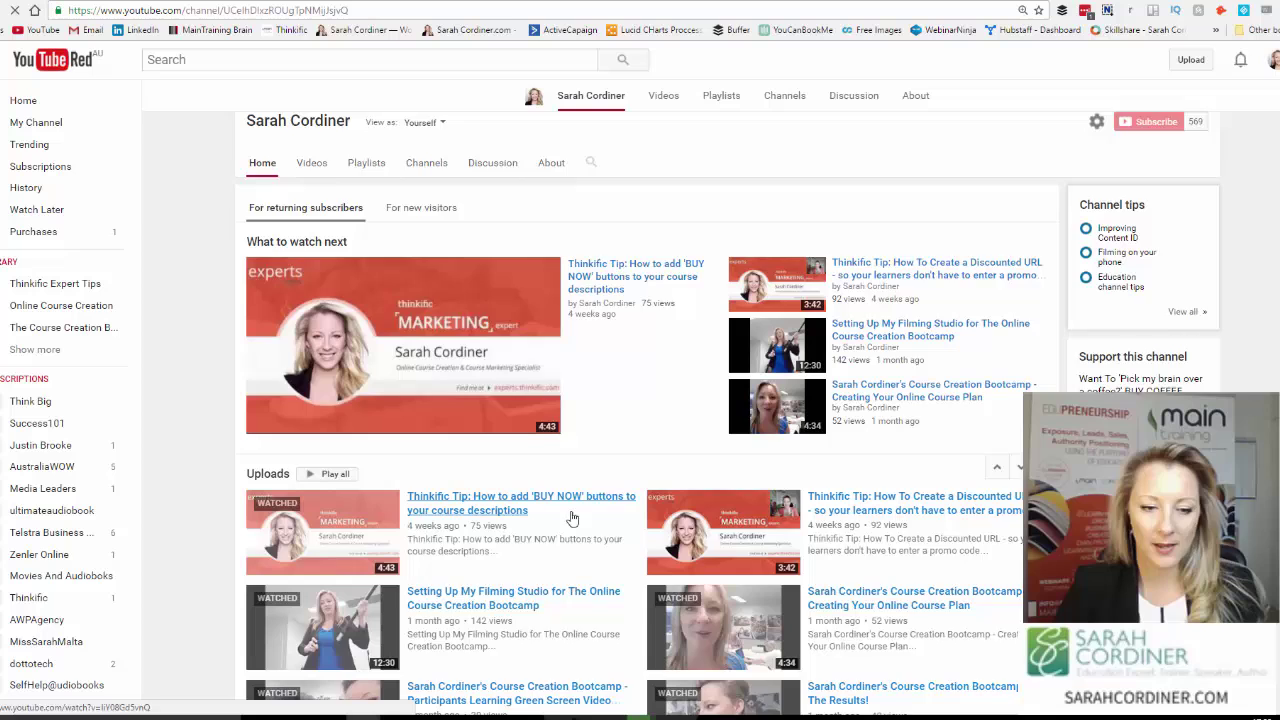
{"action": "left_click", "coordinate": [503, 524]}
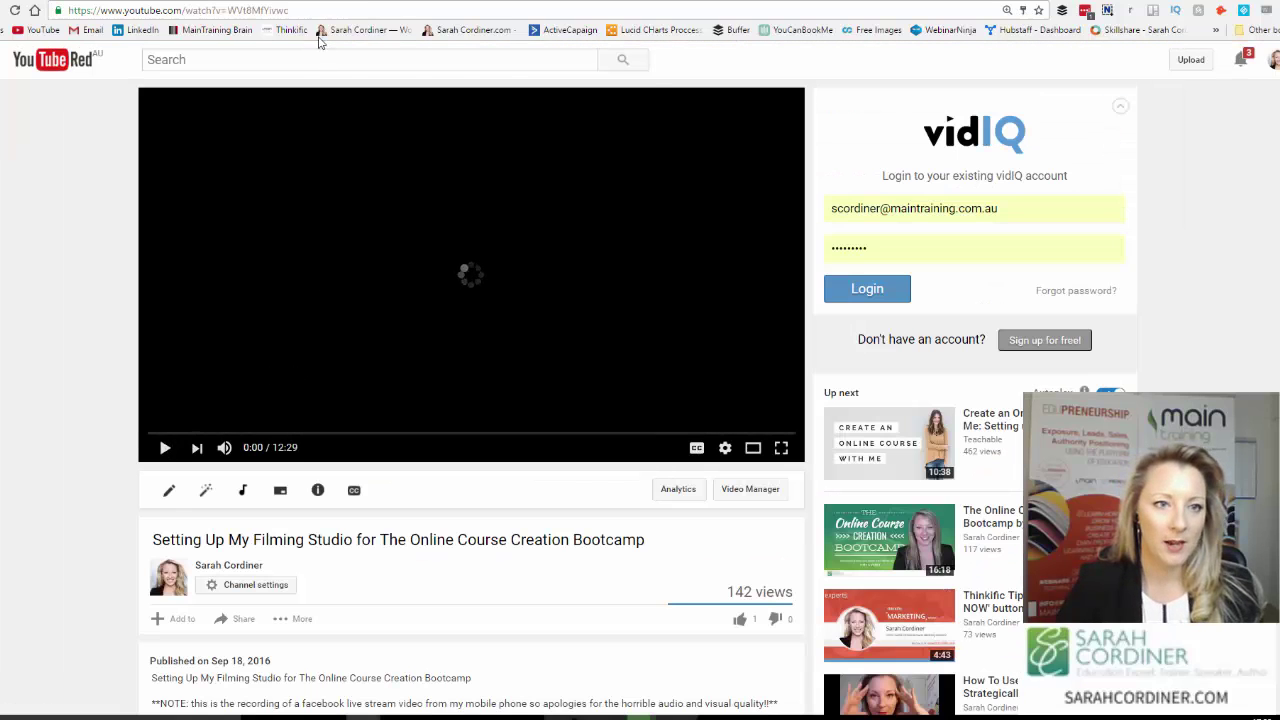
{"action": "left_click", "coordinate": [244, 619]}
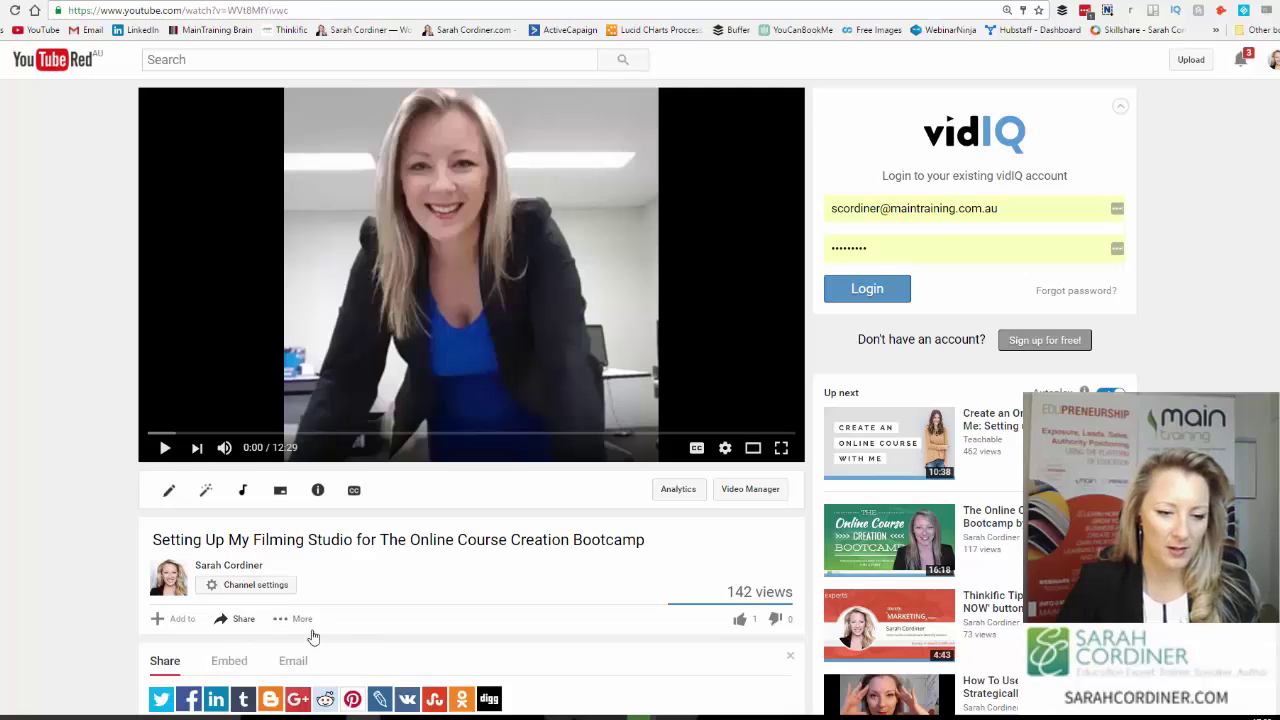
{"action": "scroll", "coordinate": [330, 600], "scroll_direction": "down", "scroll_amount": 2}
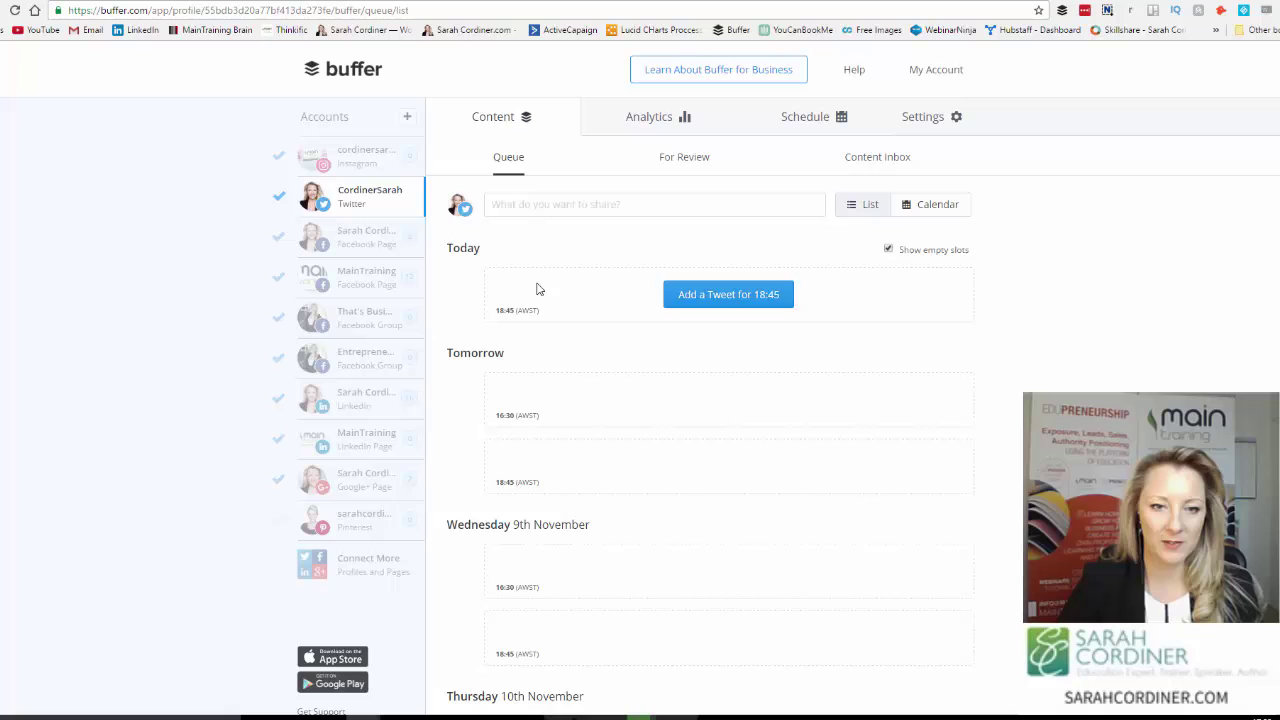
Step: Write a new post 'Setting up my studio:' followed by the pasted video link
{"action": "left_click", "coordinate": [545, 202]}
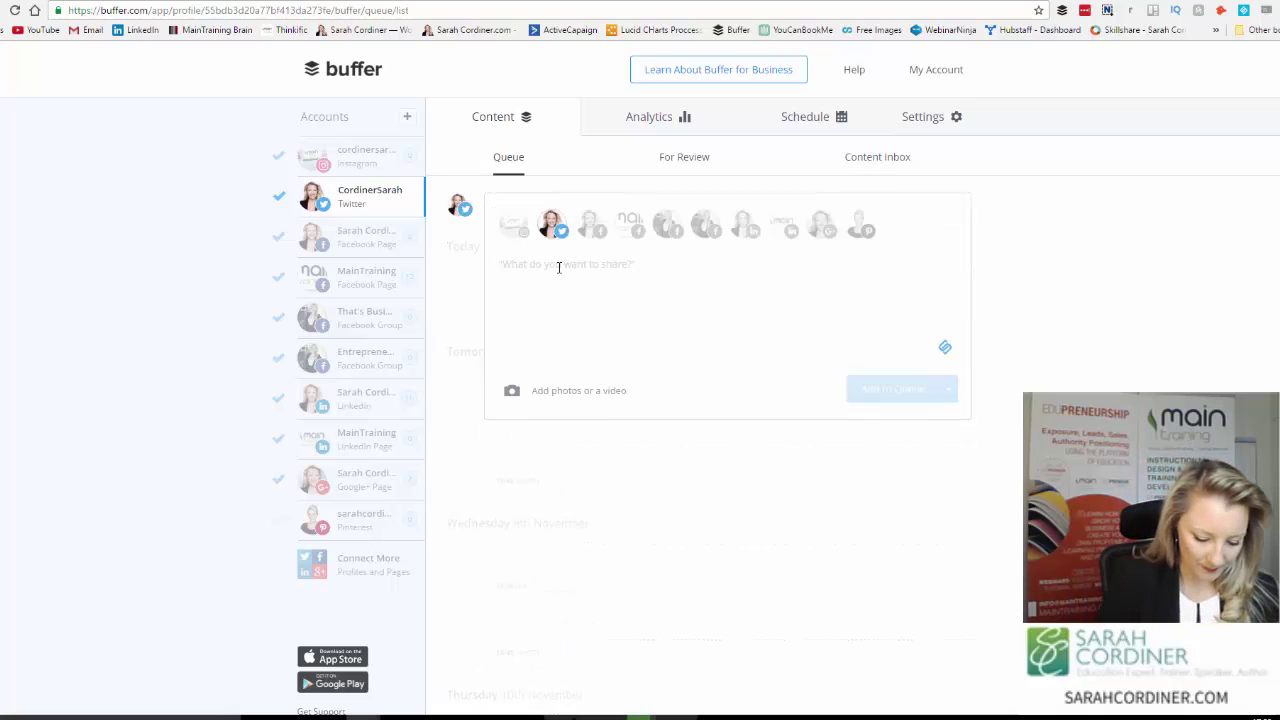
{"action": "type", "text": "Setting up my studio"}
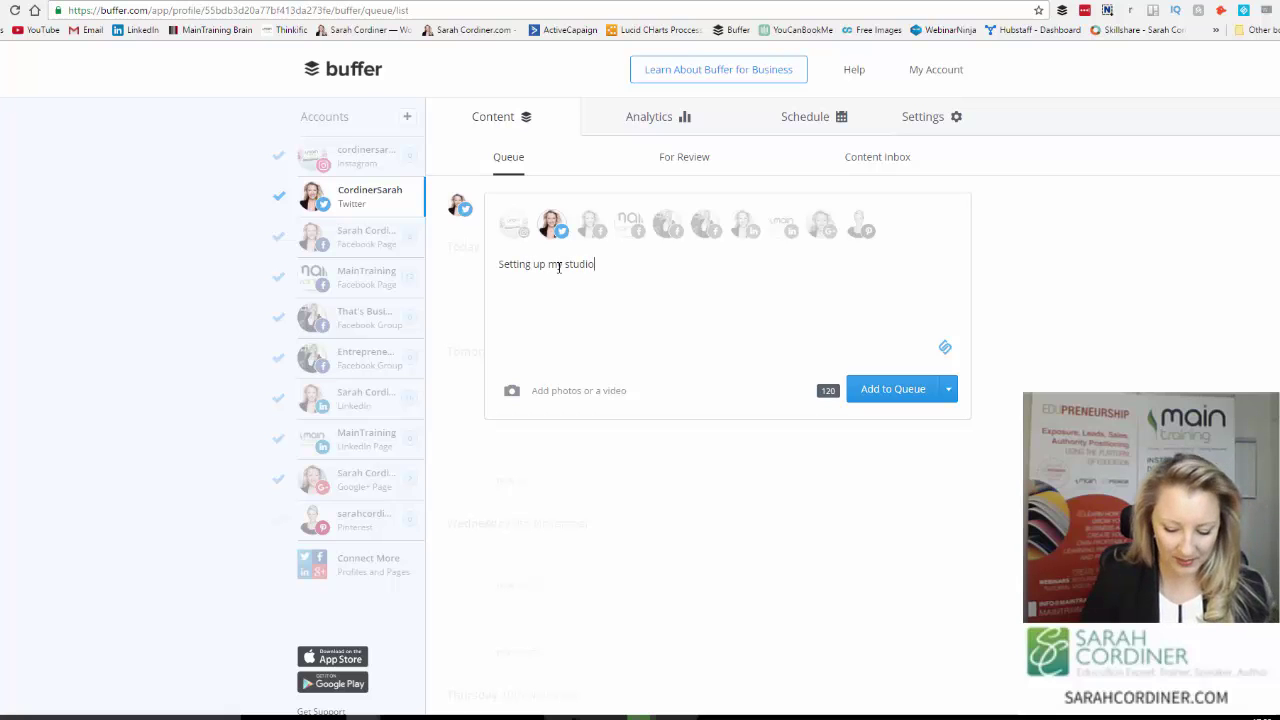
{"action": "type", "text": ":"}
{"action": "type", "text": "http://bit.ly/2eNPkAU"}
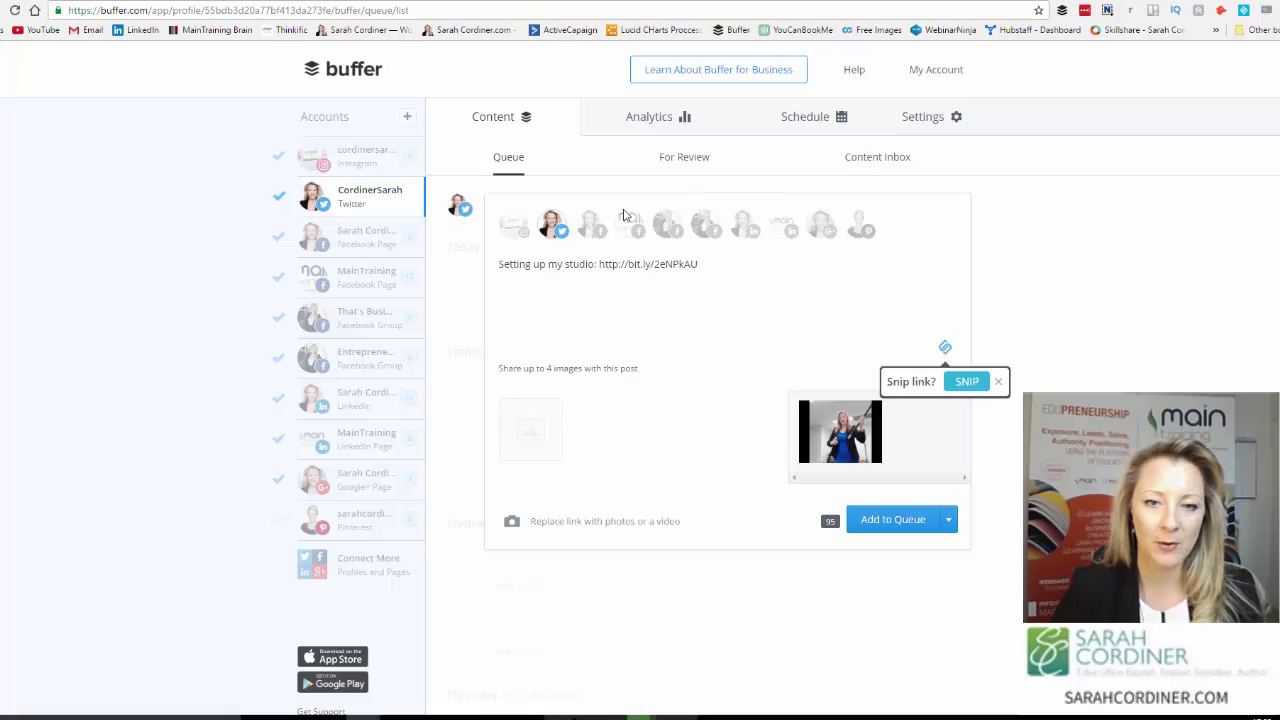
Step: Add the Facebook page, Facebook group and LinkedIn profile as targets for the post
{"action": "left_click", "coordinate": [591, 224]}
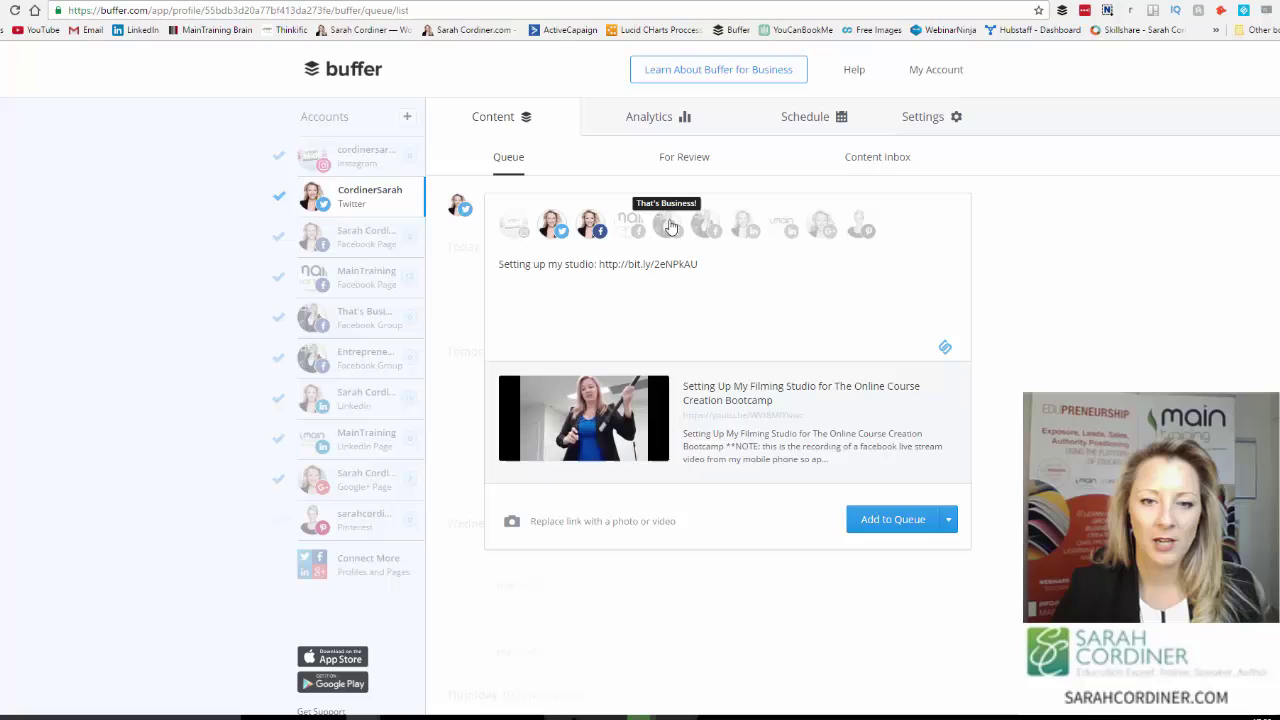
{"action": "left_click", "coordinate": [706, 225]}
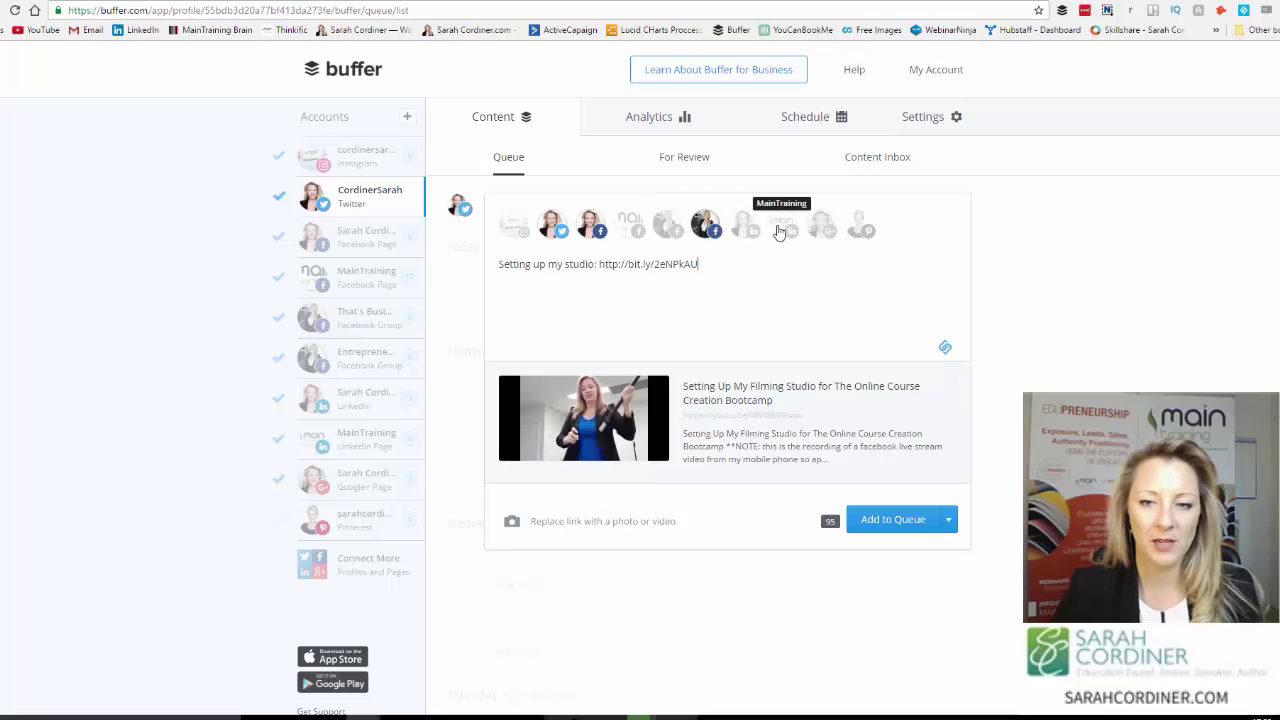
{"action": "left_click", "coordinate": [748, 227]}
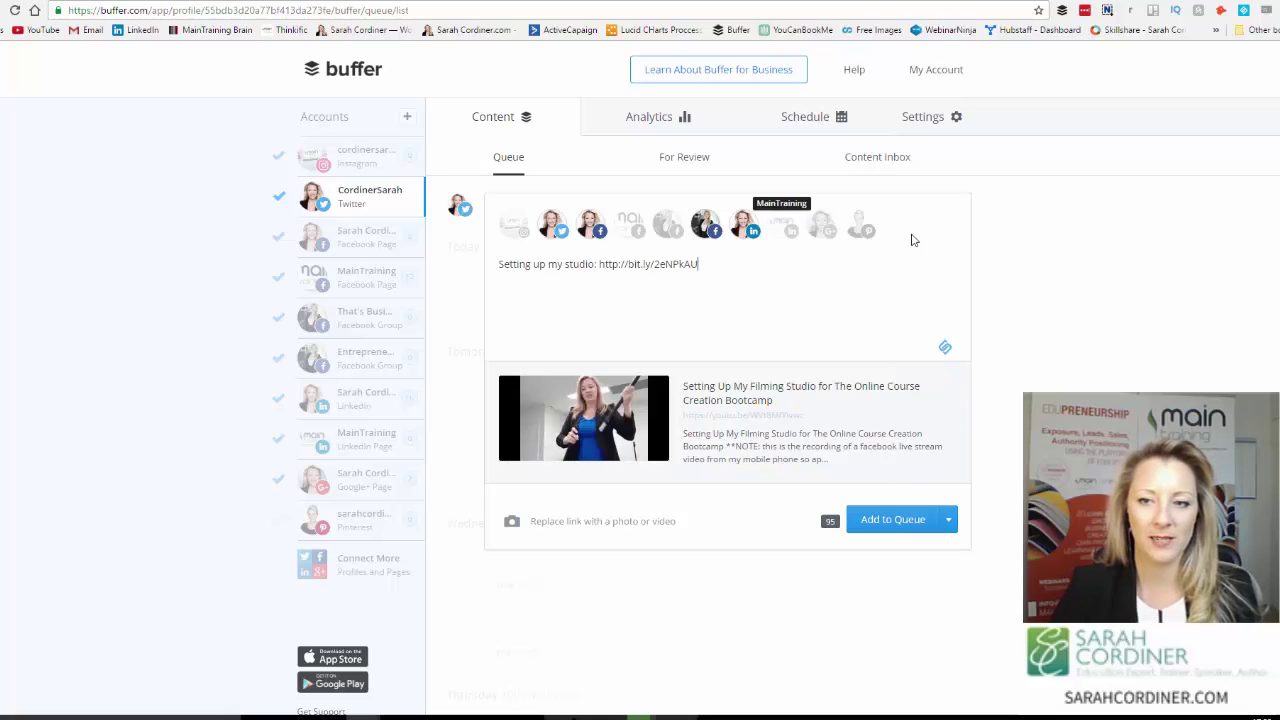
{"action": "left_click", "coordinate": [1018, 291]}
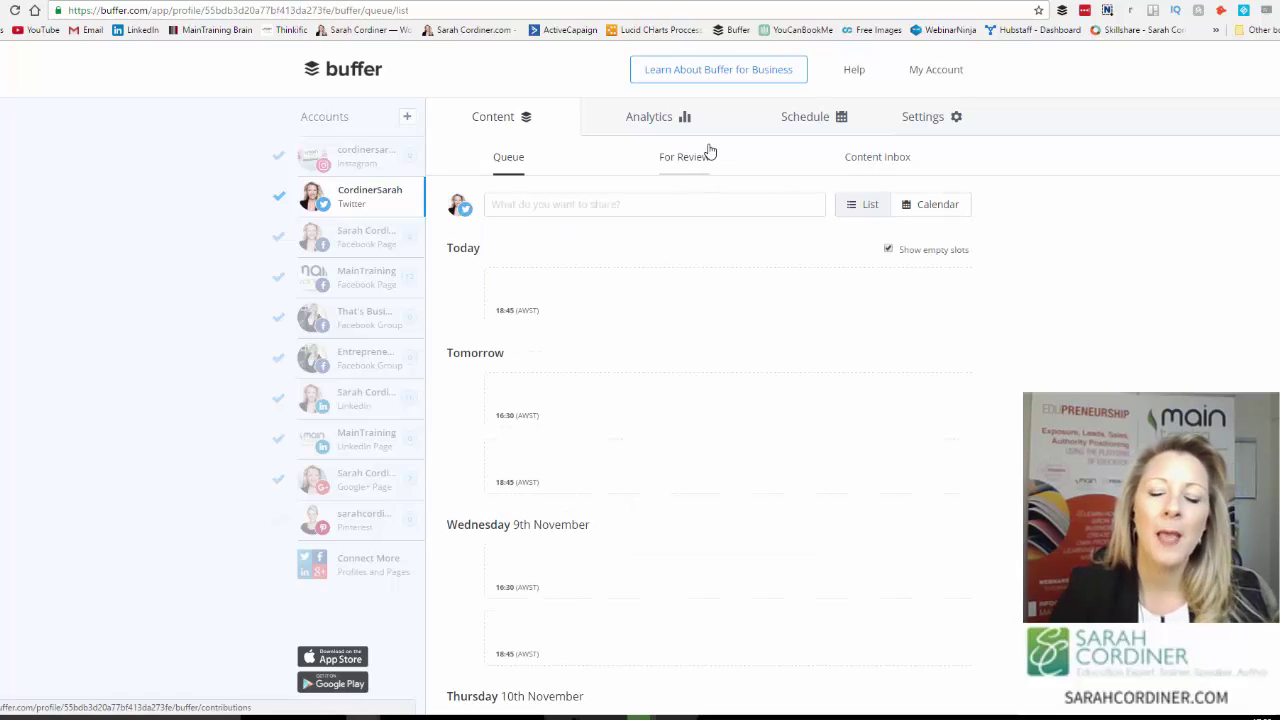
{"action": "left_click", "coordinate": [669, 206]}
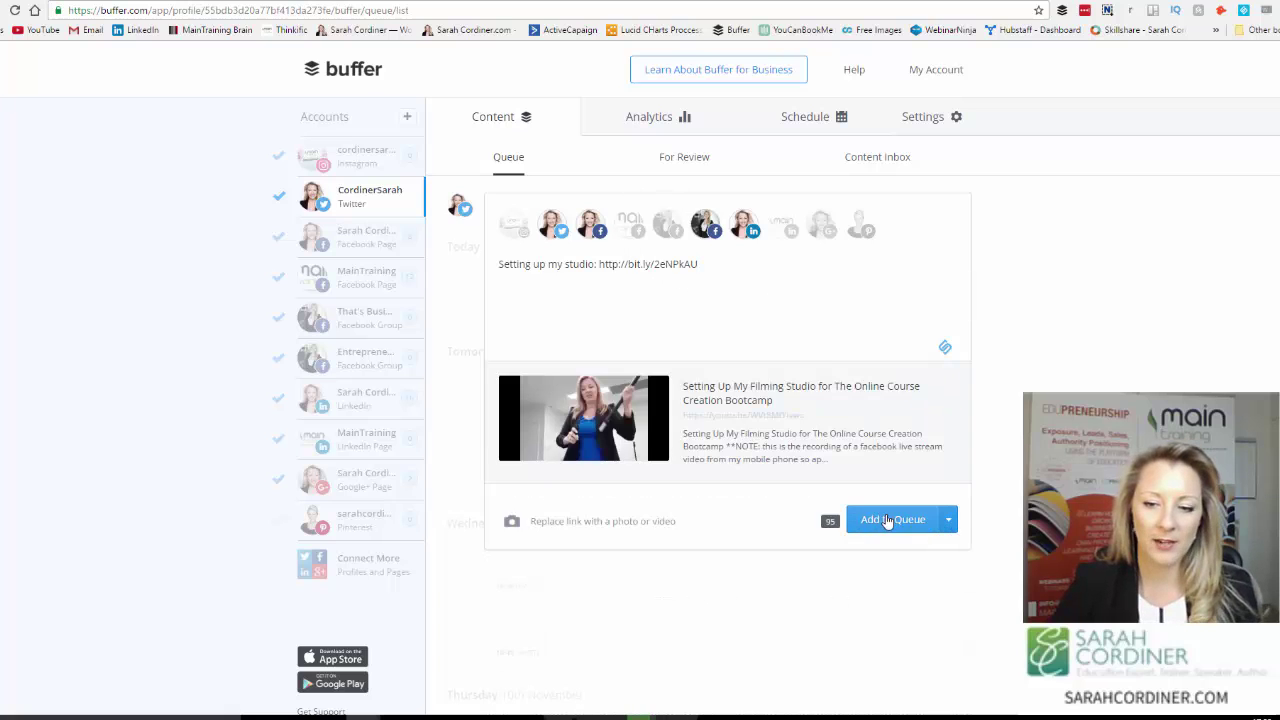
{"action": "left_click", "coordinate": [950, 528]}
{"action": "left_click", "coordinate": [906, 598]}
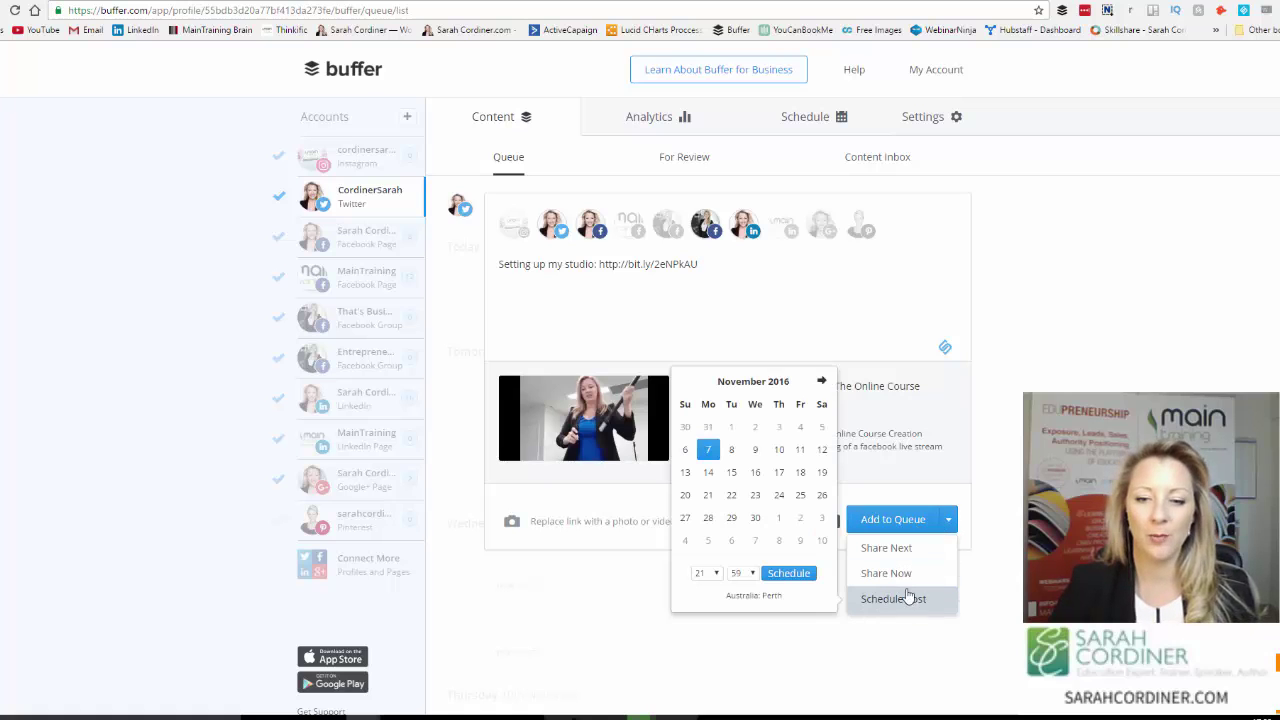
{"action": "left_click", "coordinate": [821, 381]}
{"action": "left_click", "coordinate": [779, 472]}
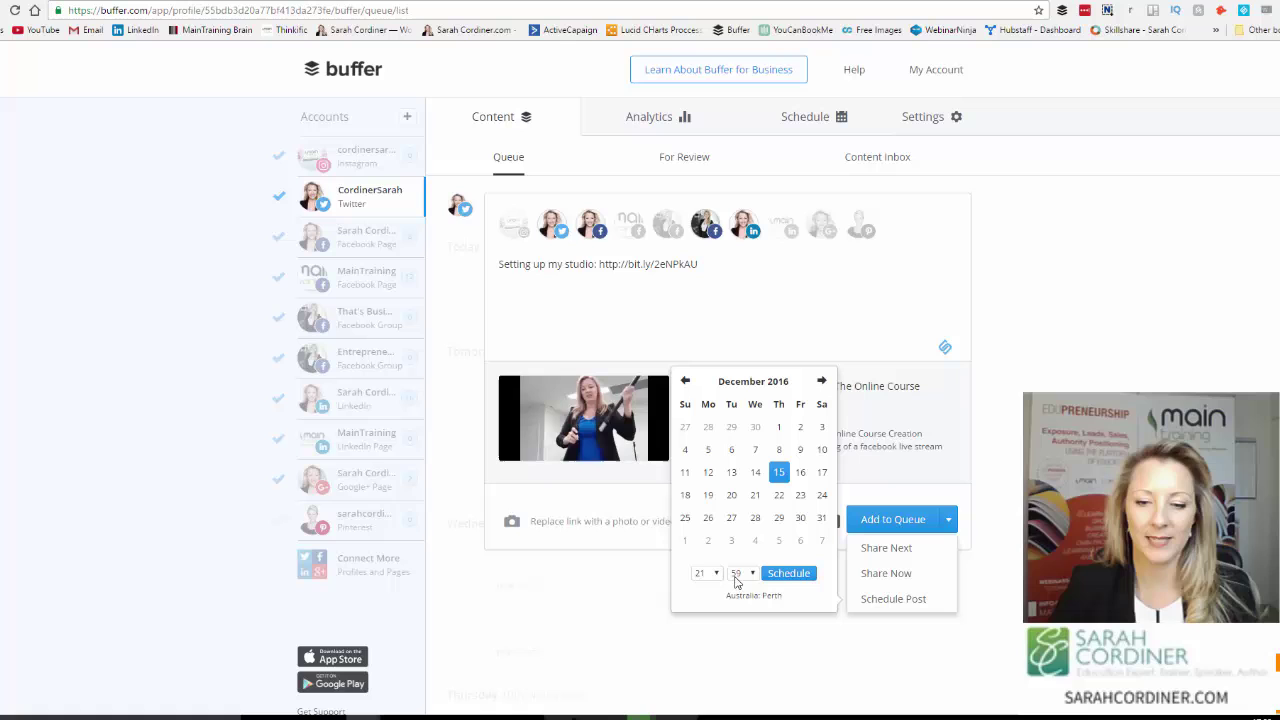
{"action": "left_click", "coordinate": [675, 140]}
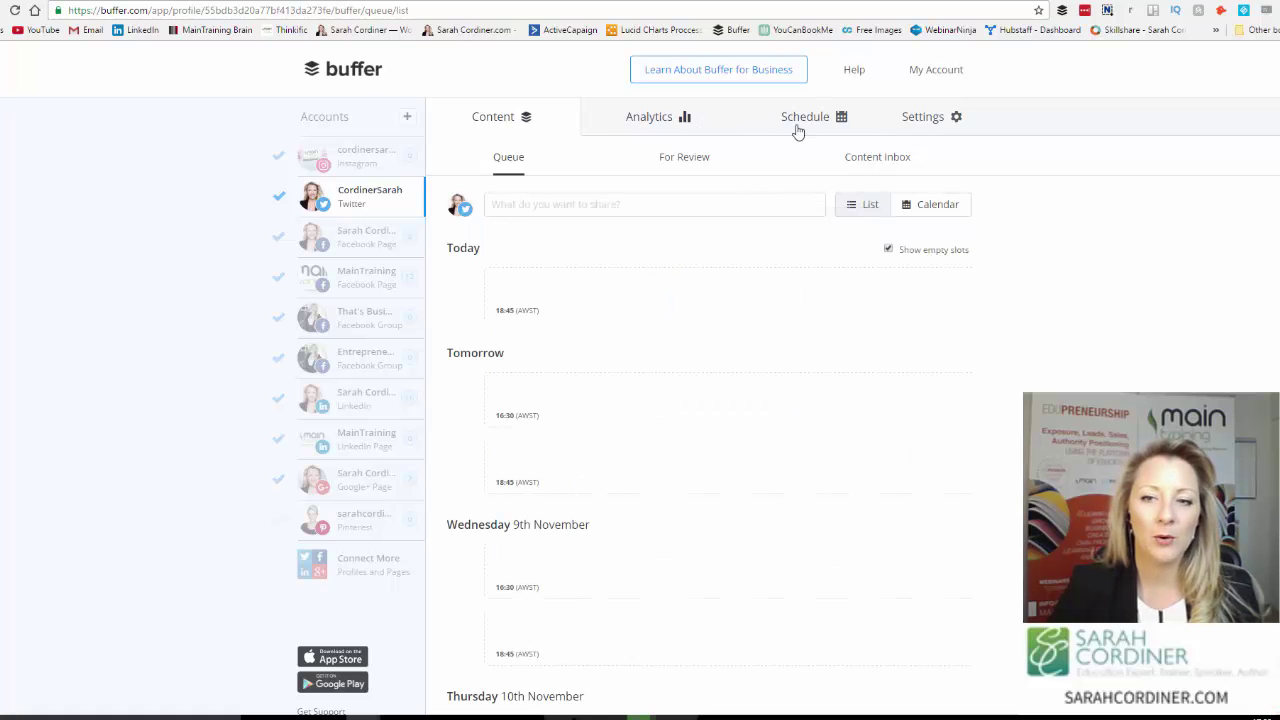
Step: Review posting schedules for Twitter, the Facebook page, That's Business! group and LinkedIn
{"action": "left_click", "coordinate": [920, 120]}
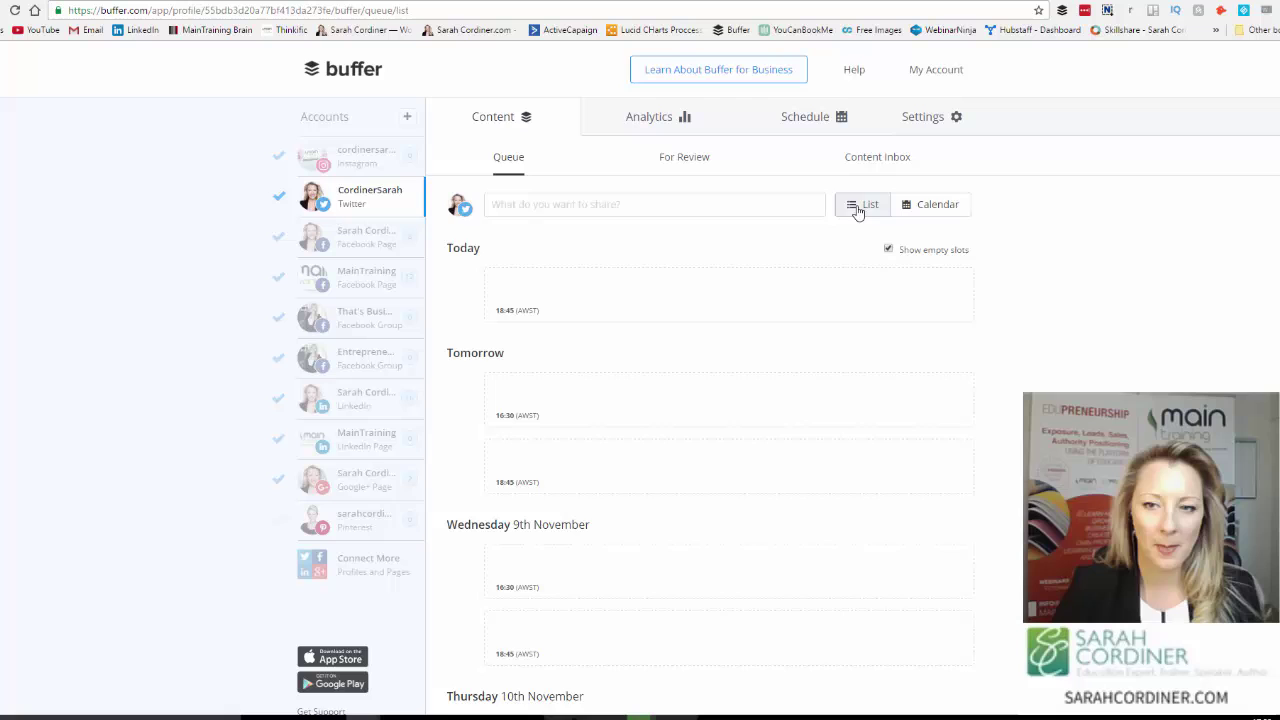
{"action": "left_click", "coordinate": [797, 125]}
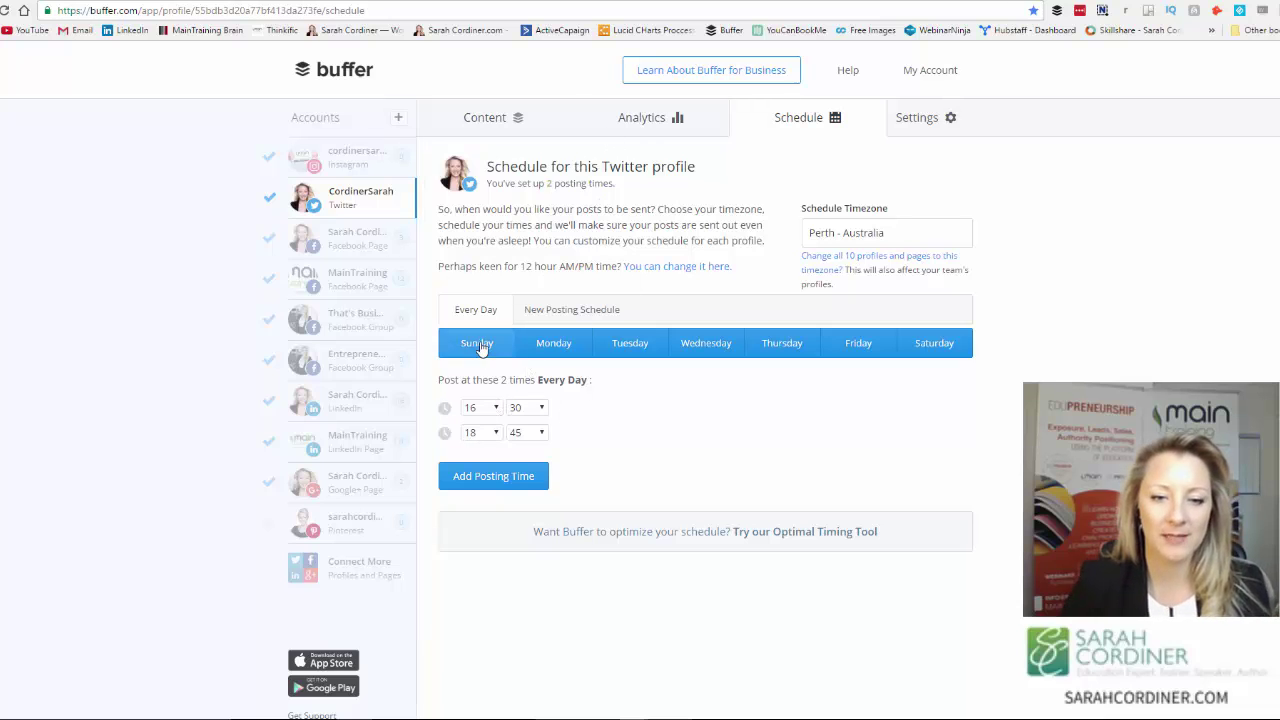
{"action": "left_click", "coordinate": [373, 248]}
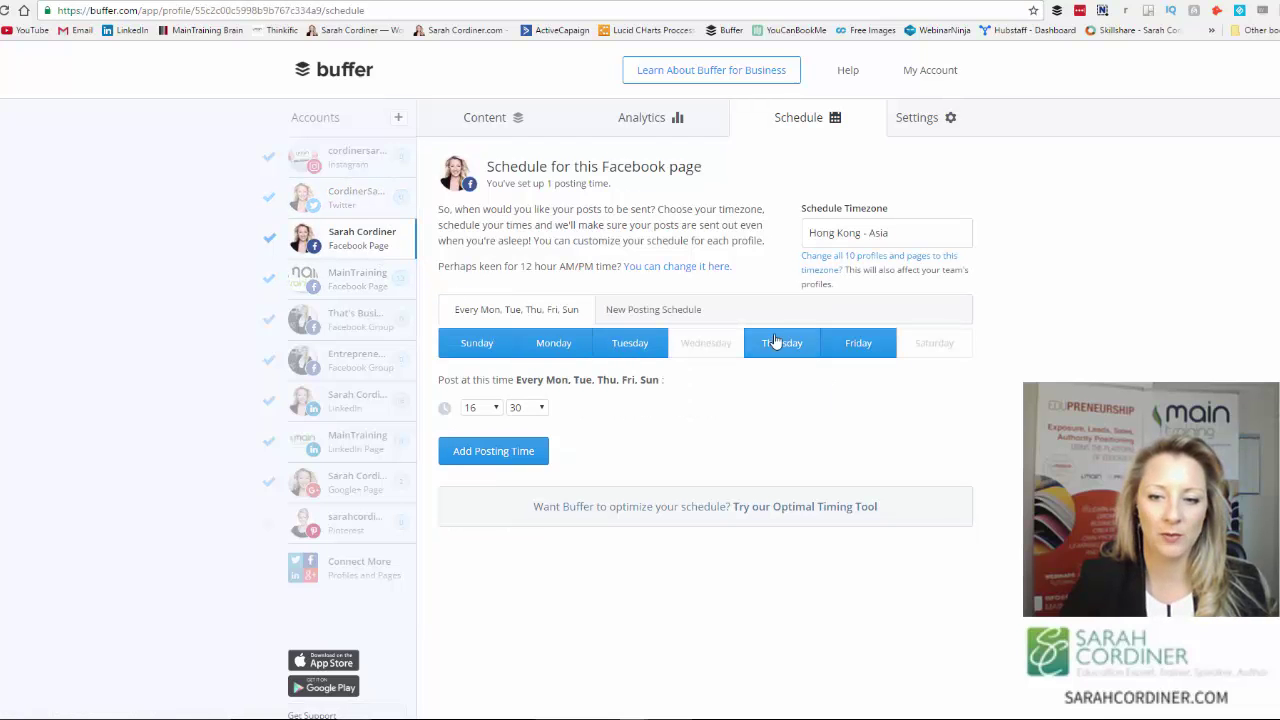
{"action": "left_click", "coordinate": [348, 320]}
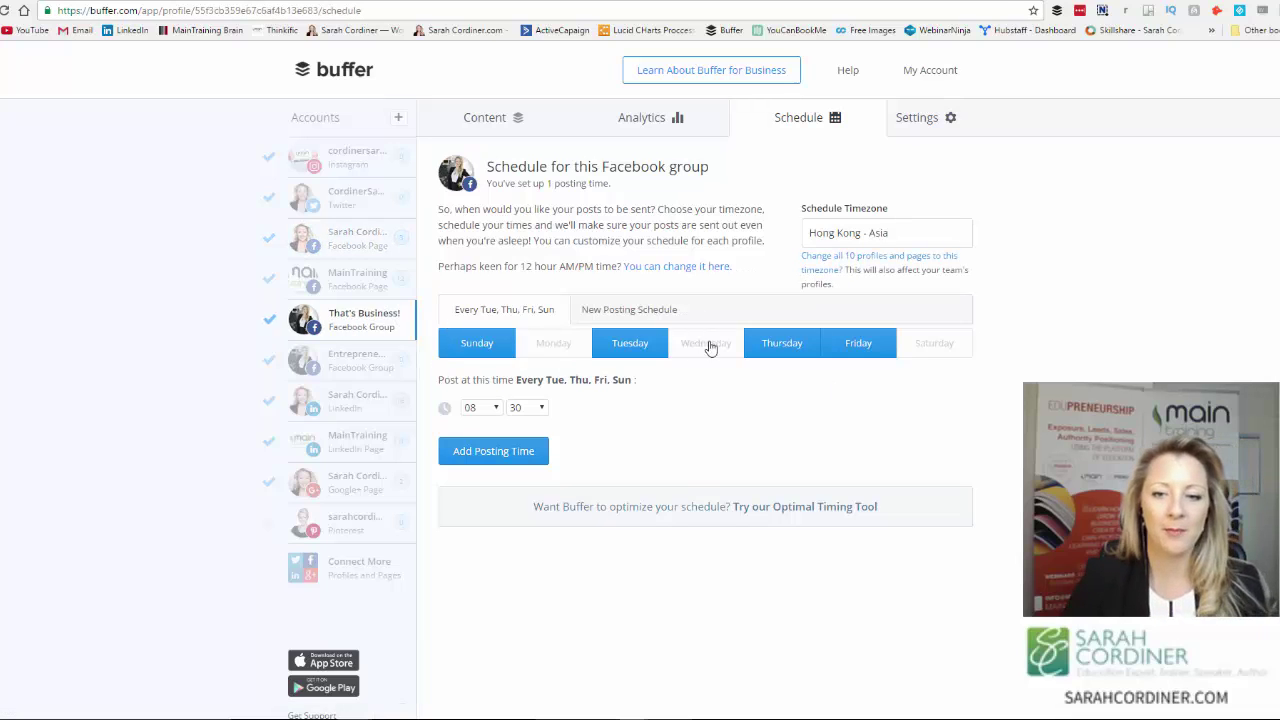
{"action": "left_click", "coordinate": [346, 405]}
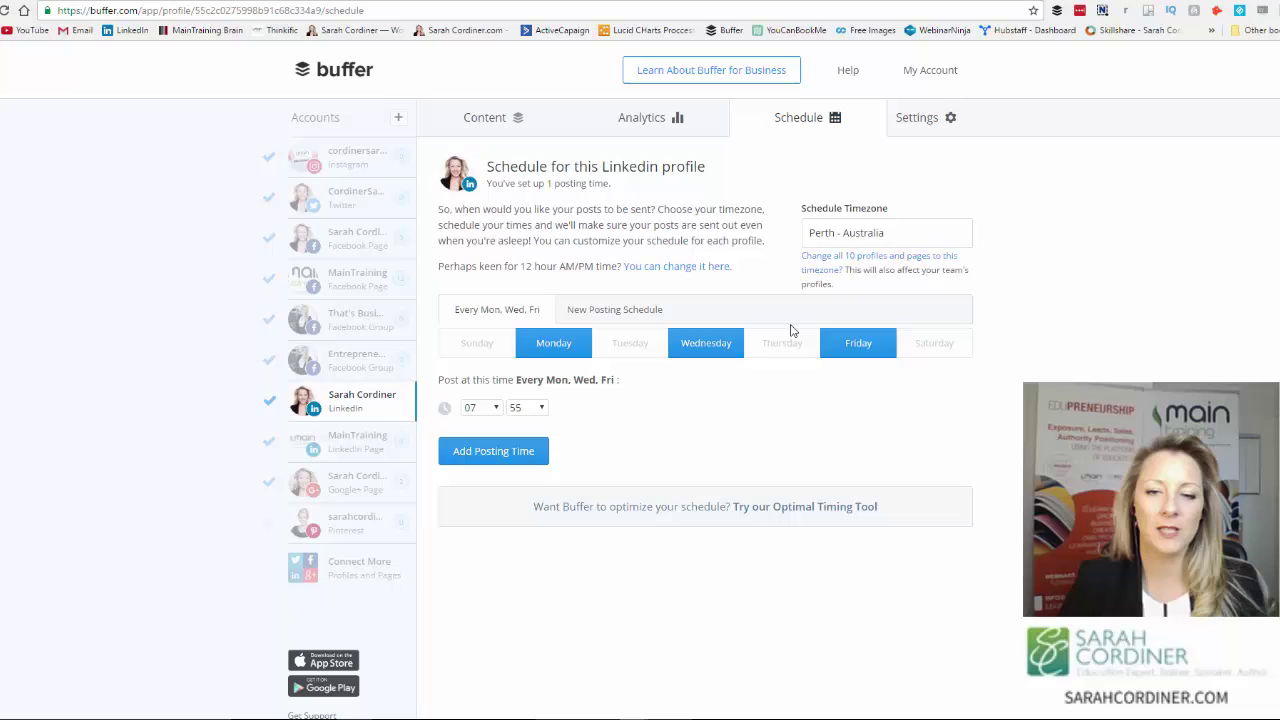
Step: Back in the LinkedIn queue, add the Facebook page and Entrepreneur to EDUpreneur group to the draft
{"action": "left_click", "coordinate": [505, 115]}
{"action": "left_click", "coordinate": [551, 203]}
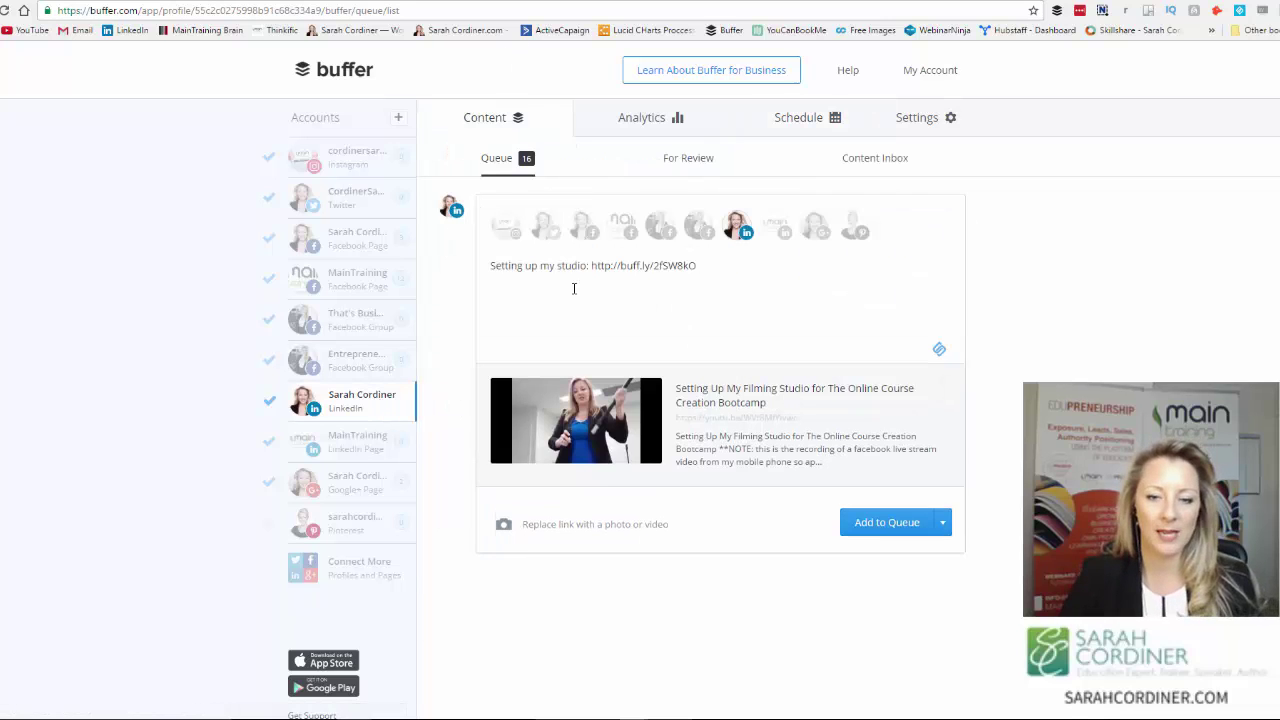
{"action": "left_click", "coordinate": [660, 226]}
{"action": "left_click", "coordinate": [583, 226]}
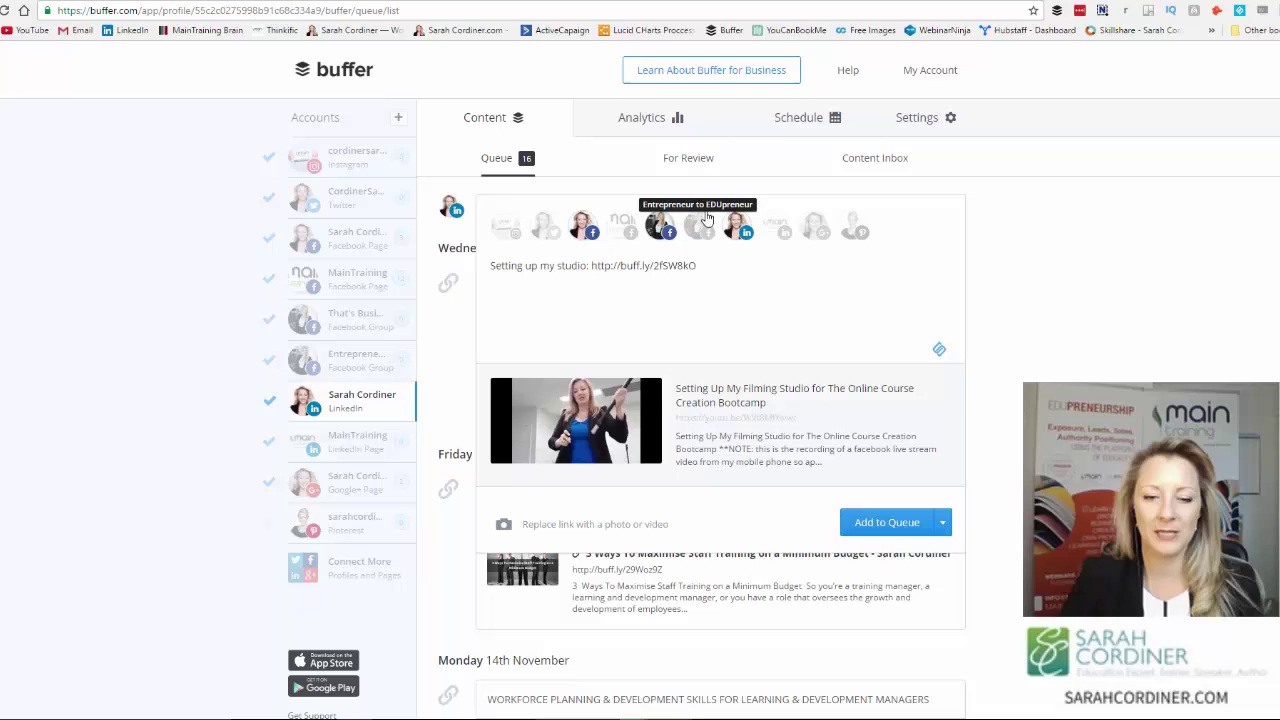
{"action": "left_click", "coordinate": [1042, 246]}
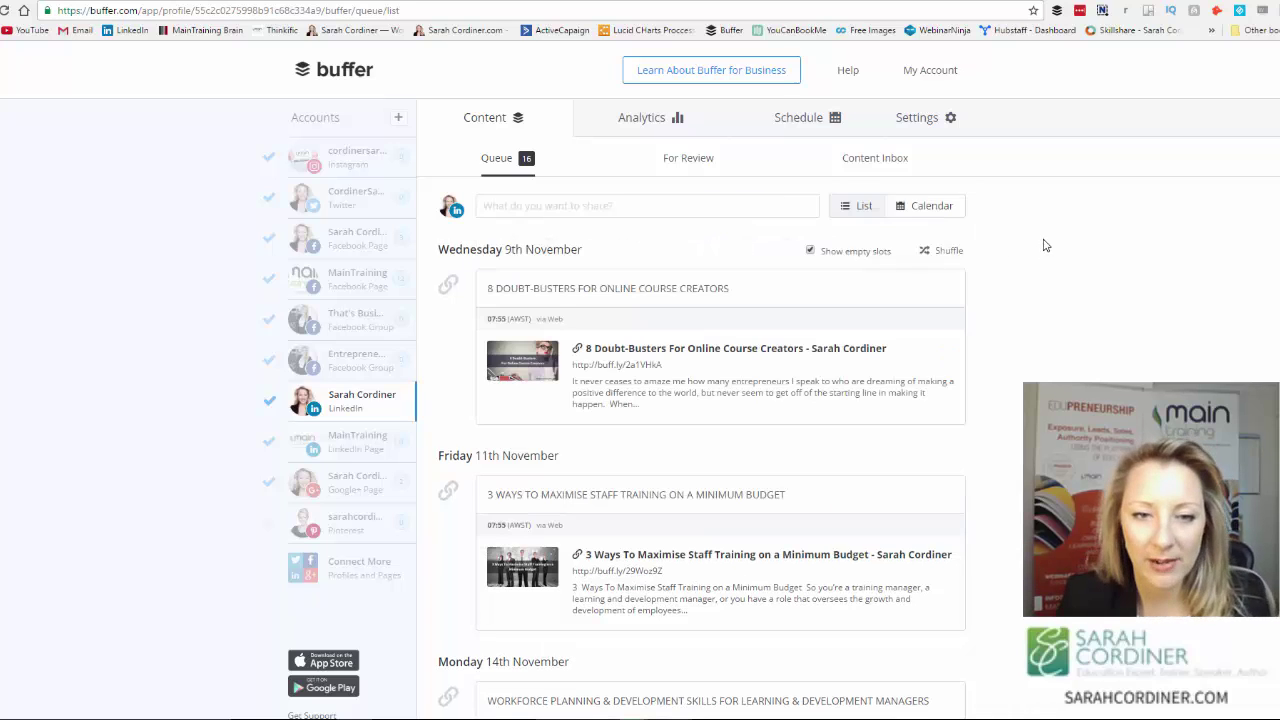